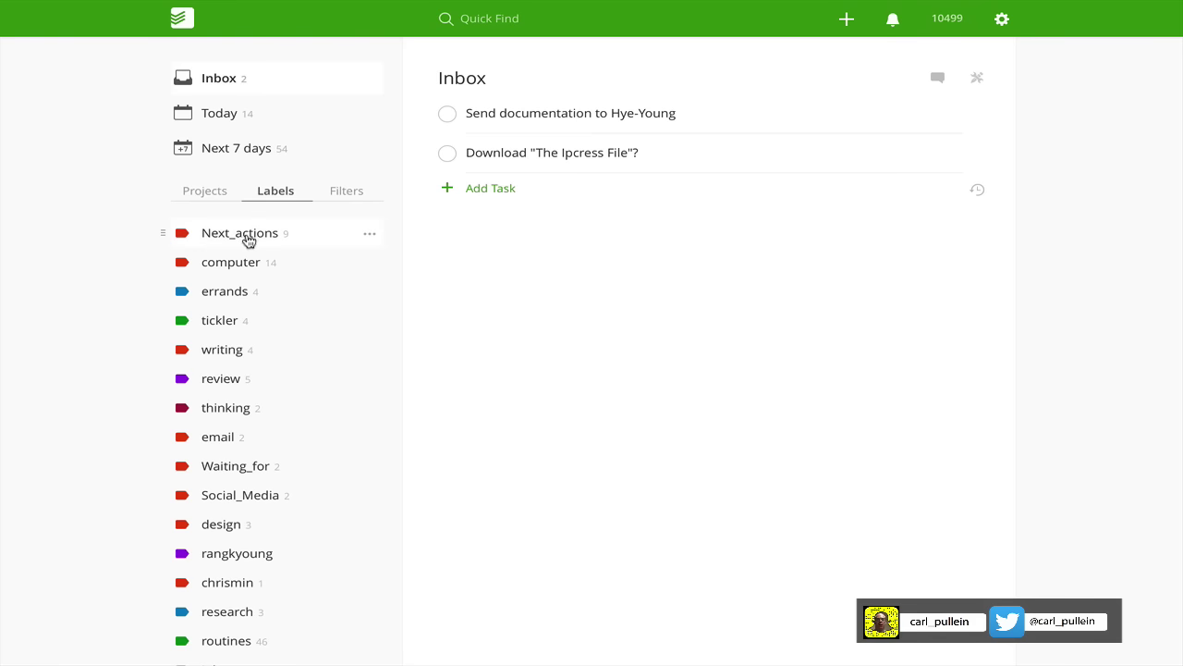
{"action": "scroll", "coordinate": [256, 296], "scroll_direction": "down", "scroll_amount": 3}
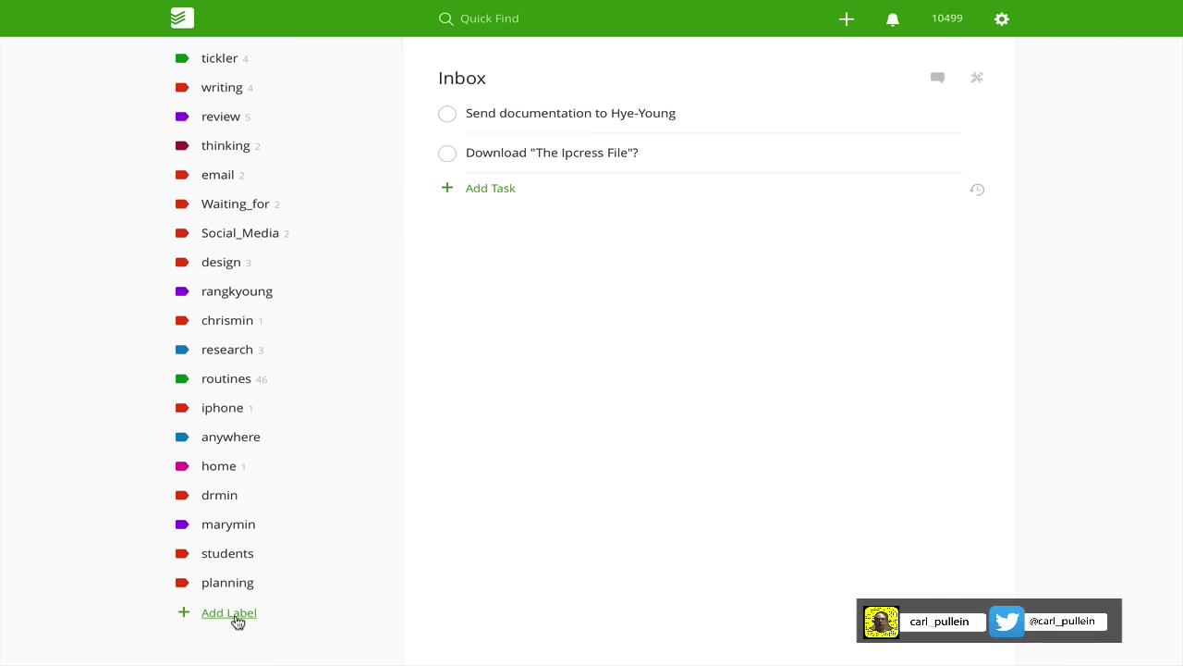
{"action": "scroll", "coordinate": [237, 622], "scroll_direction": "up", "scroll_amount": 3}
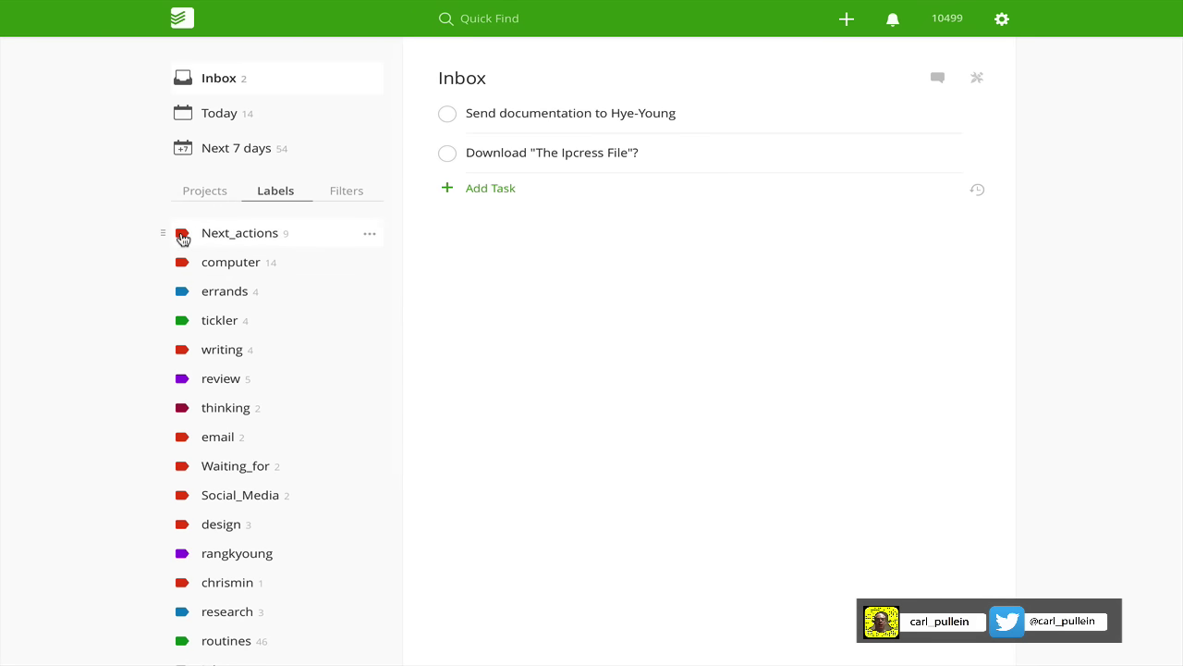
{"action": "left_click", "coordinate": [234, 242]}
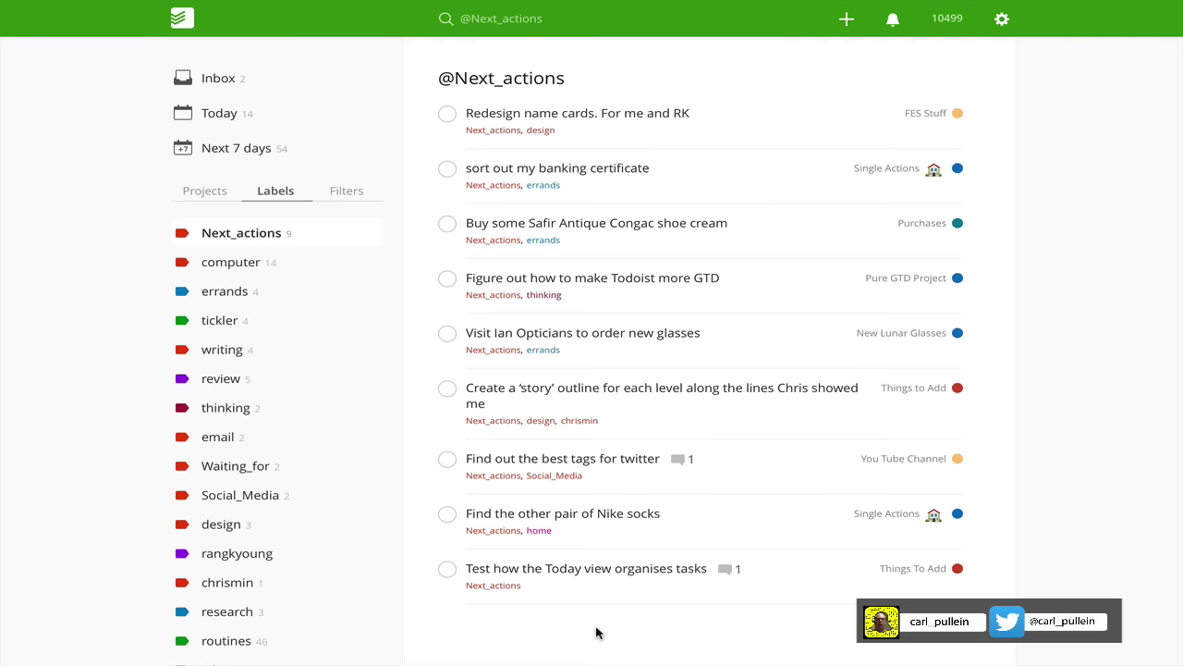
{"action": "scroll", "coordinate": [594, 634], "scroll_direction": "down", "scroll_amount": 2}
{"action": "scroll", "coordinate": [1014, 347], "scroll_direction": "up", "scroll_amount": 2}
{"action": "scroll", "coordinate": [771, 660], "scroll_direction": "down", "scroll_amount": 1}
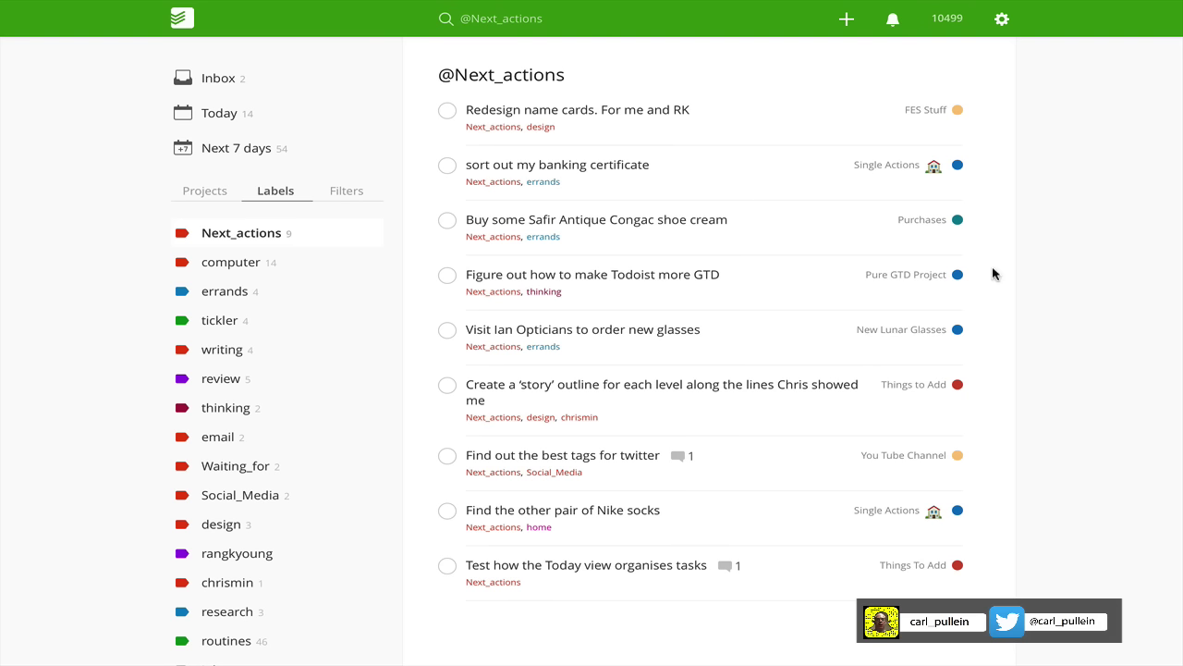
Open the ROUTINES project and look through its Daily recurring tasks, led by 'Review next actions list'.
{"action": "left_click", "coordinate": [203, 191]}
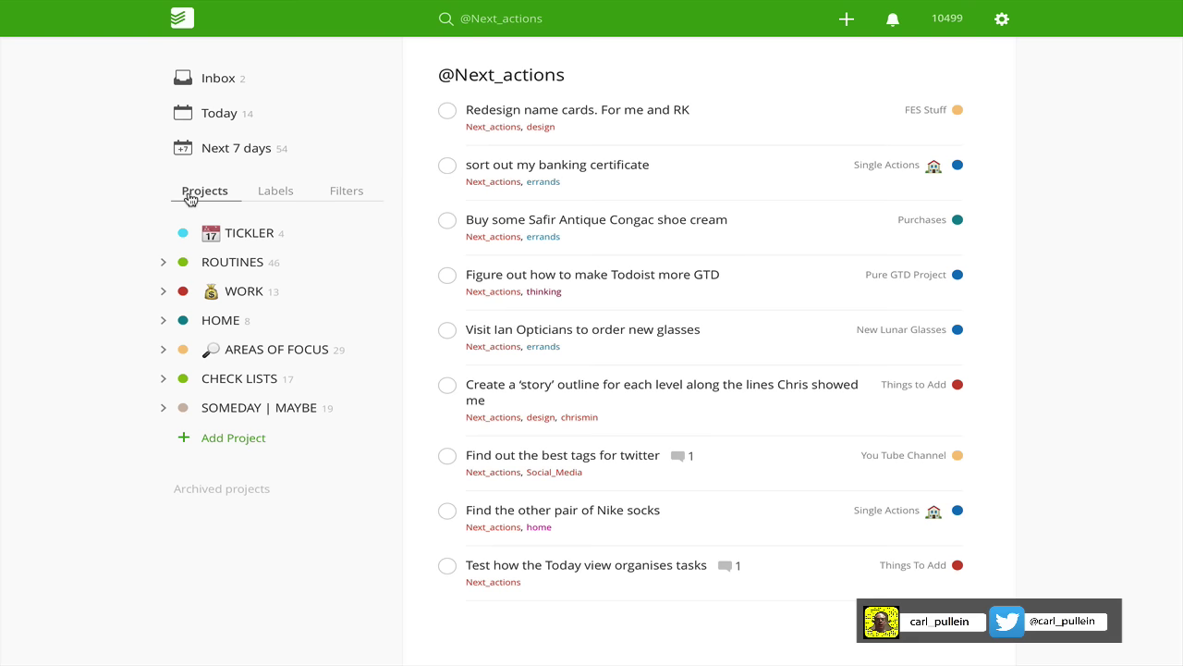
{"action": "left_click", "coordinate": [237, 262]}
{"action": "scroll", "coordinate": [533, 318], "scroll_direction": "down", "scroll_amount": 5}
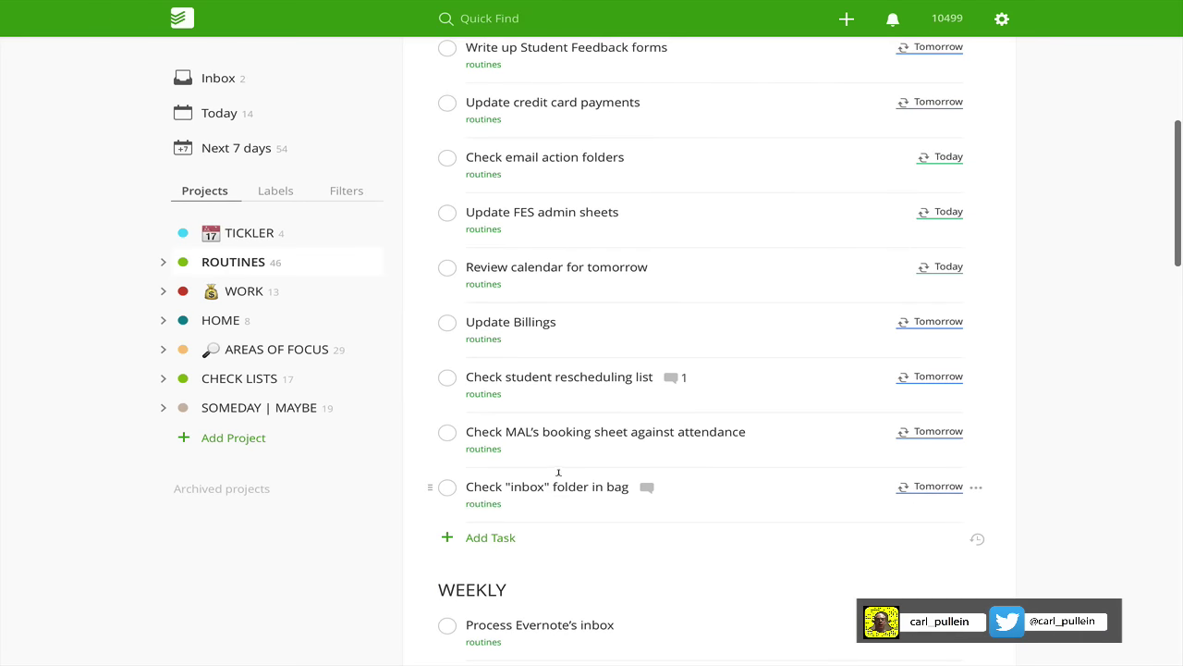
{"action": "scroll", "coordinate": [558, 474], "scroll_direction": "up", "scroll_amount": 1}
{"action": "scroll", "coordinate": [558, 473], "scroll_direction": "up", "scroll_amount": 4}
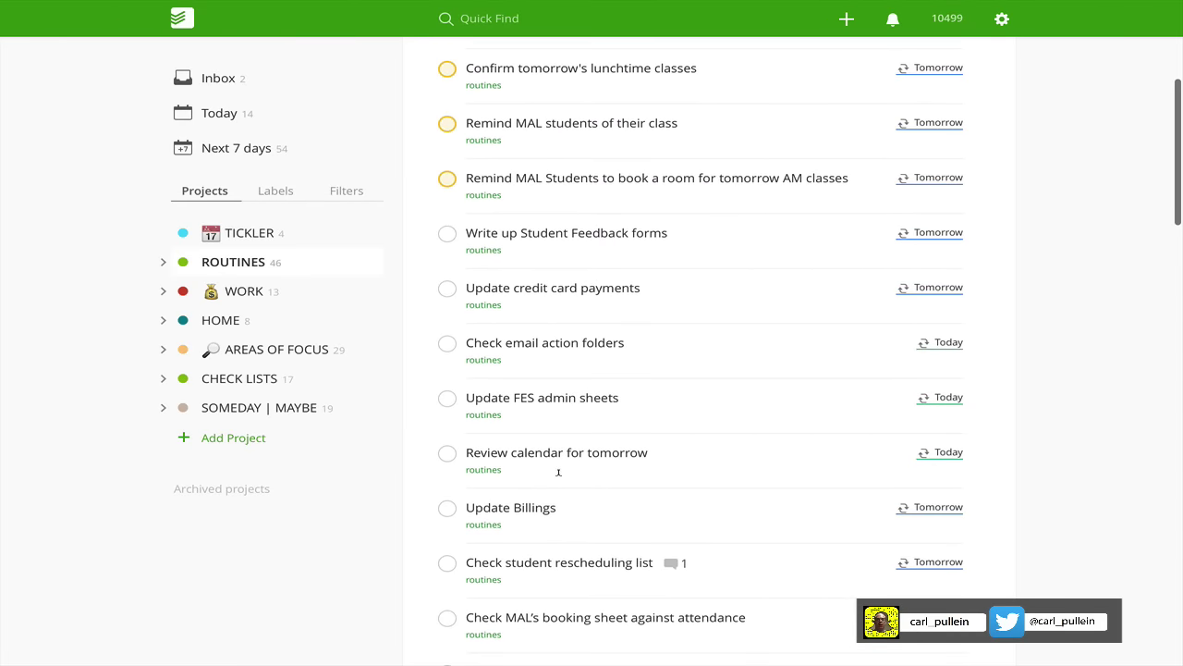
{"action": "scroll", "coordinate": [558, 474], "scroll_direction": "up", "scroll_amount": 2}
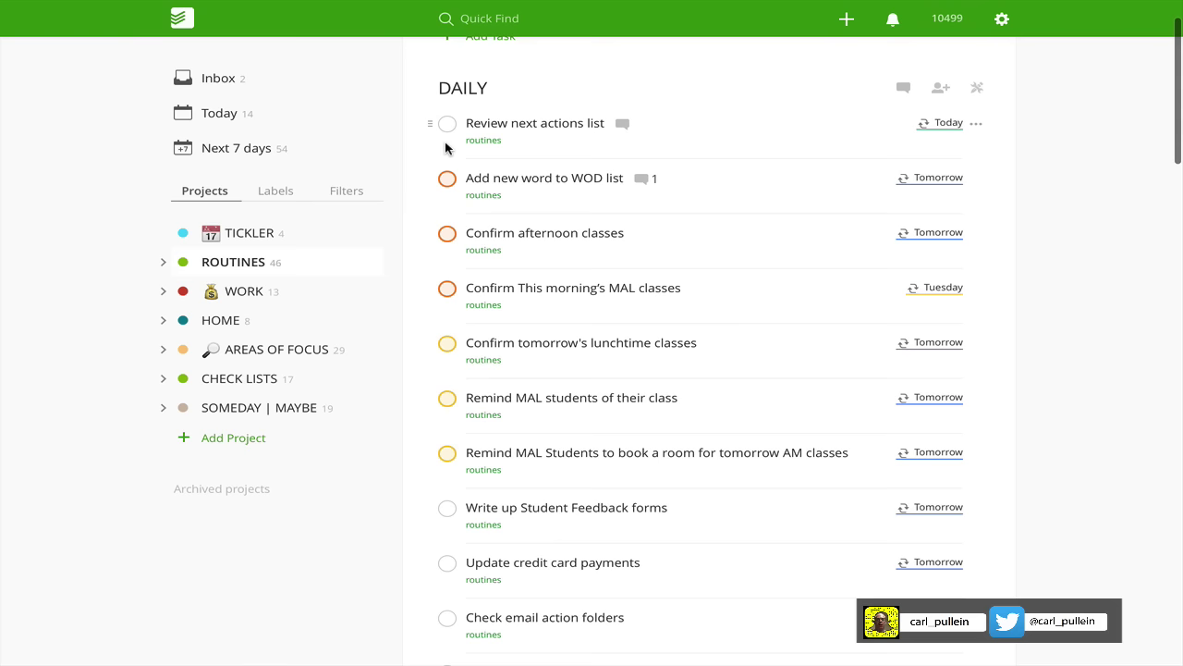
{"action": "left_click", "coordinate": [268, 191]}
{"action": "left_click", "coordinate": [262, 236]}
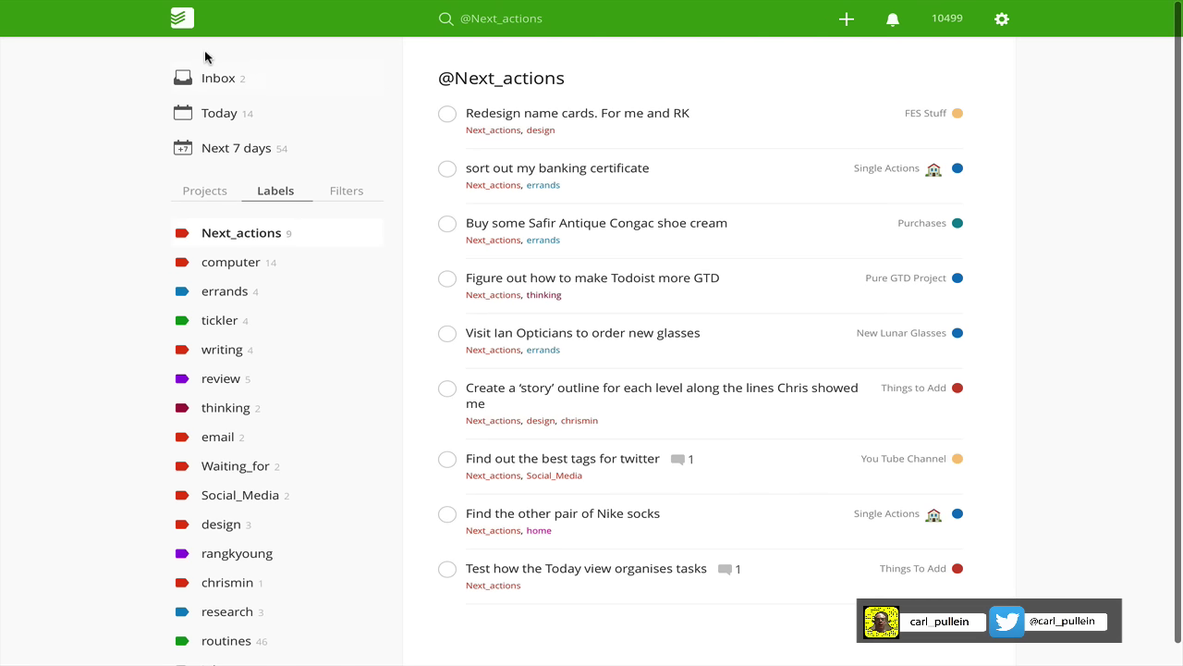
{"action": "left_click", "coordinate": [205, 86]}
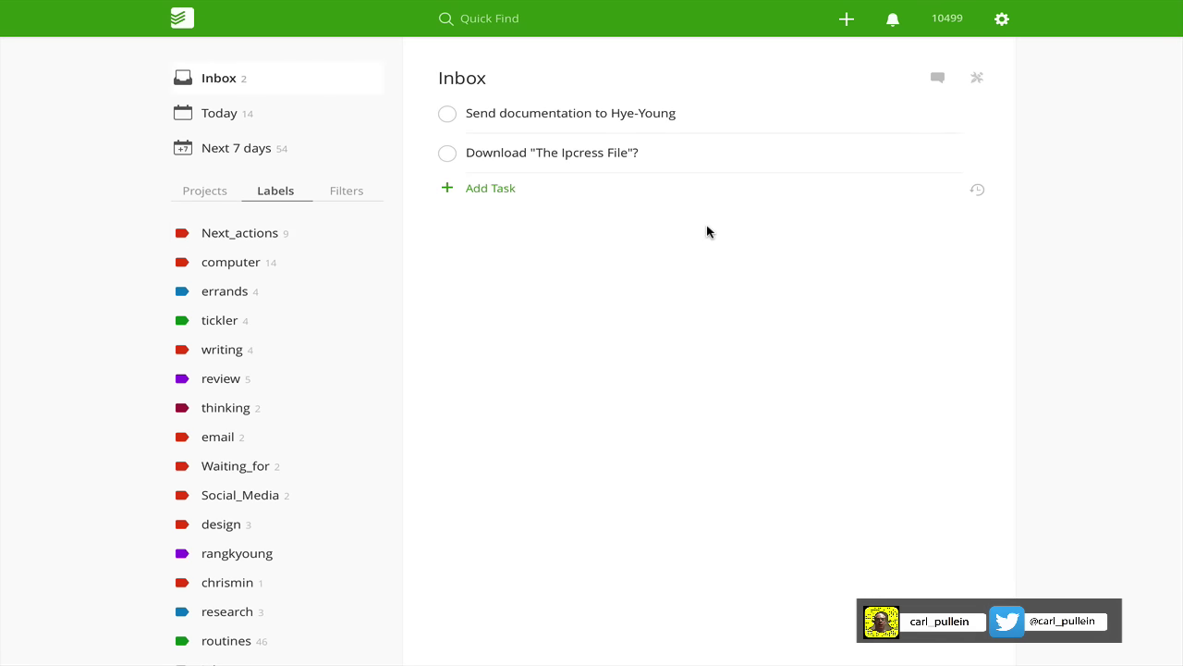
{"action": "left_click", "coordinate": [483, 189]}
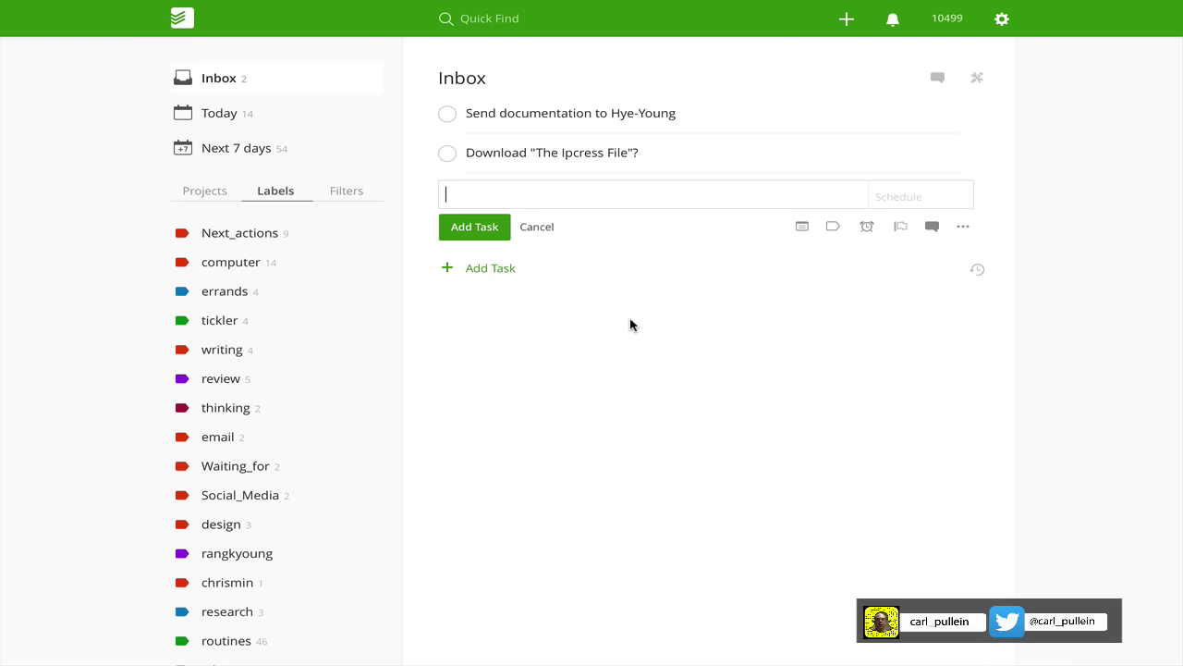
{"action": "type", "text": "This is a terst"}
{"action": "key", "text": "BackSpace"}
{"action": "key", "text": "BackSpace"}
{"action": "key", "text": "BackSpace"}
{"action": "type", "text": "st"}
{"action": "type", "text": "@next_actions"}
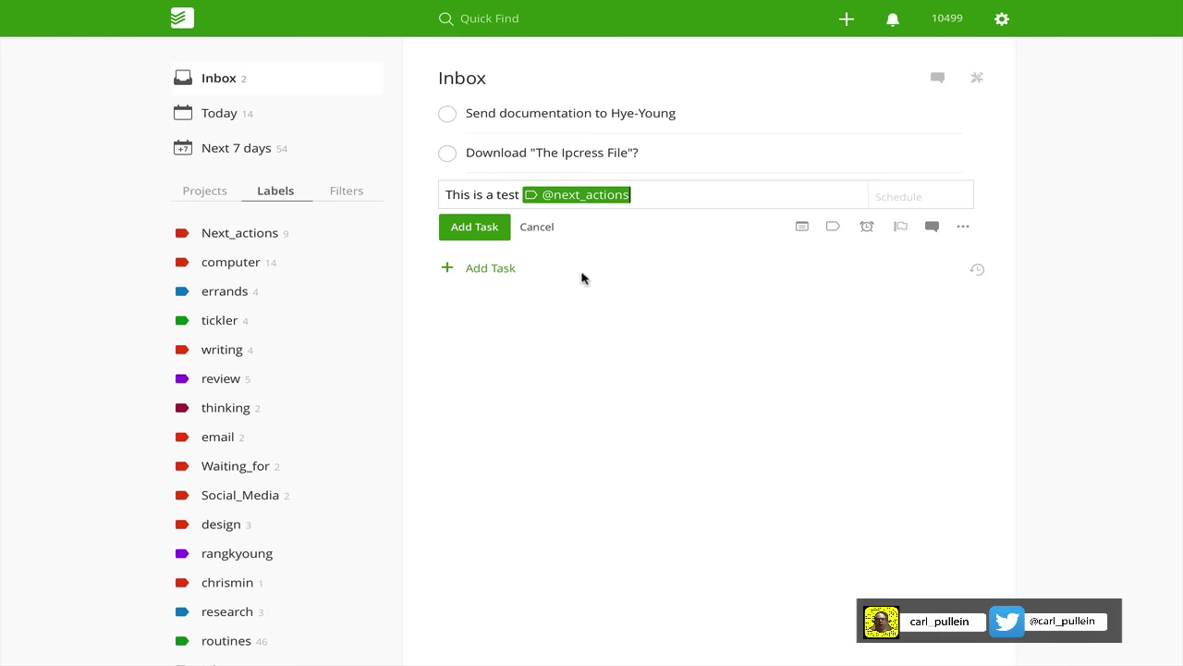
{"action": "left_click", "coordinate": [536, 228]}
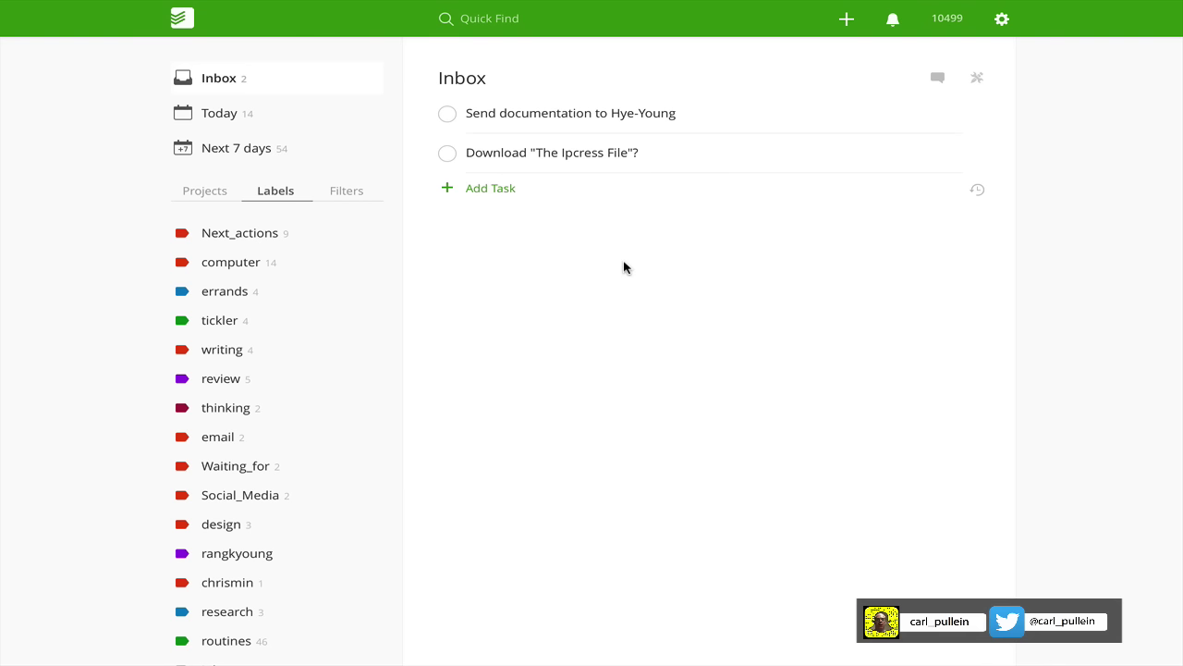
{"action": "left_click", "coordinate": [685, 148]}
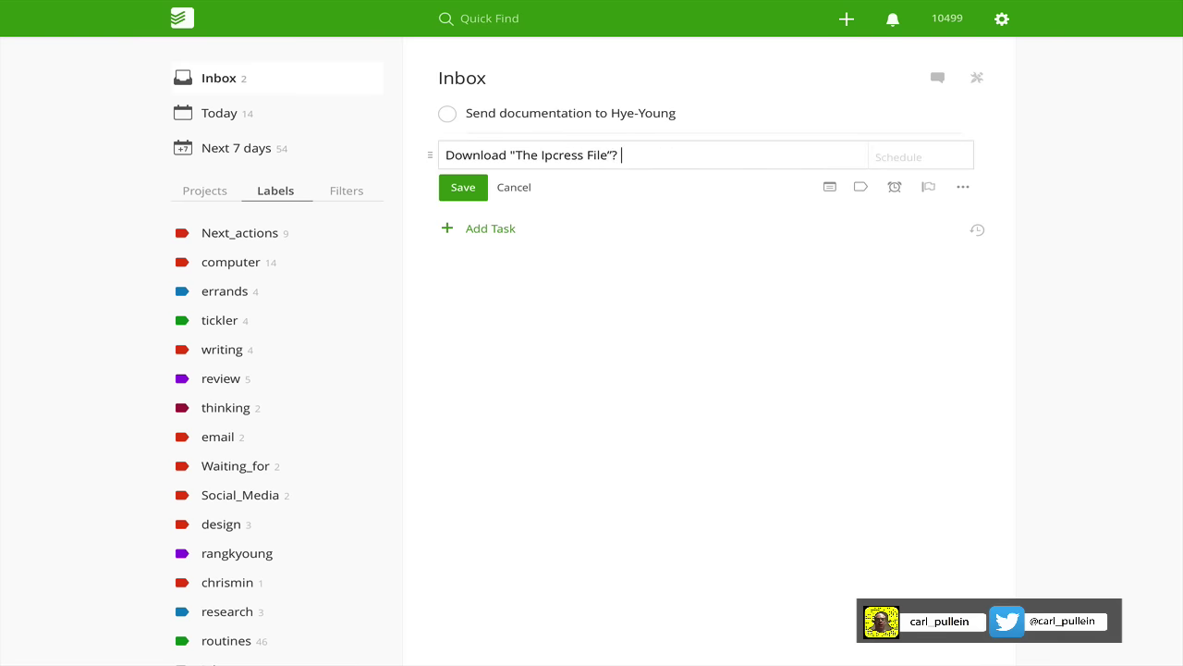
{"action": "type", "text": "@next_actions"}
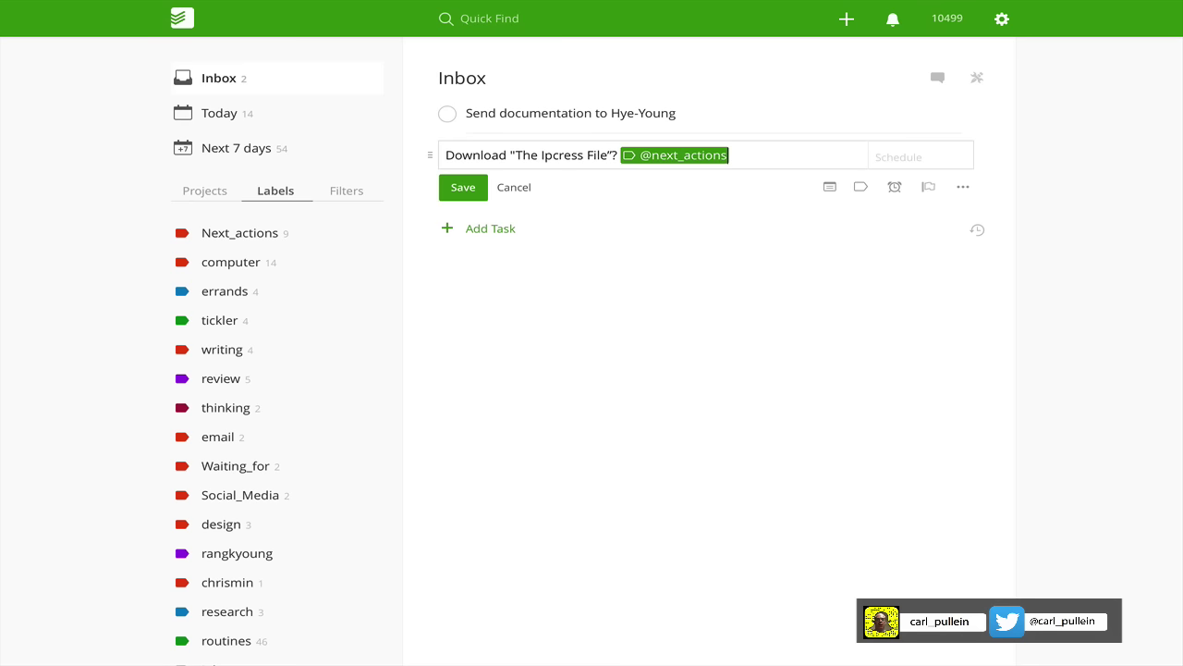
{"action": "left_click", "coordinate": [465, 188]}
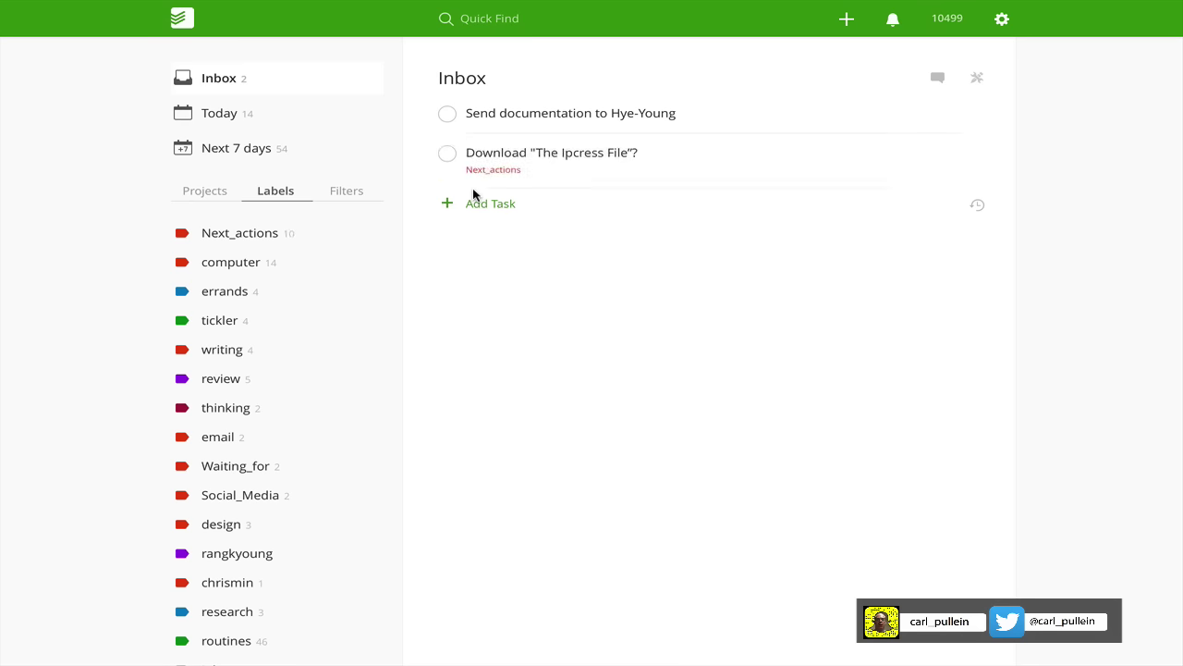
{"action": "left_click", "coordinate": [222, 237]}
Strip the Next_actions label from the Download "The Ipcress File"? task and save it.
{"action": "scroll", "coordinate": [636, 392], "scroll_direction": "down", "scroll_amount": 1}
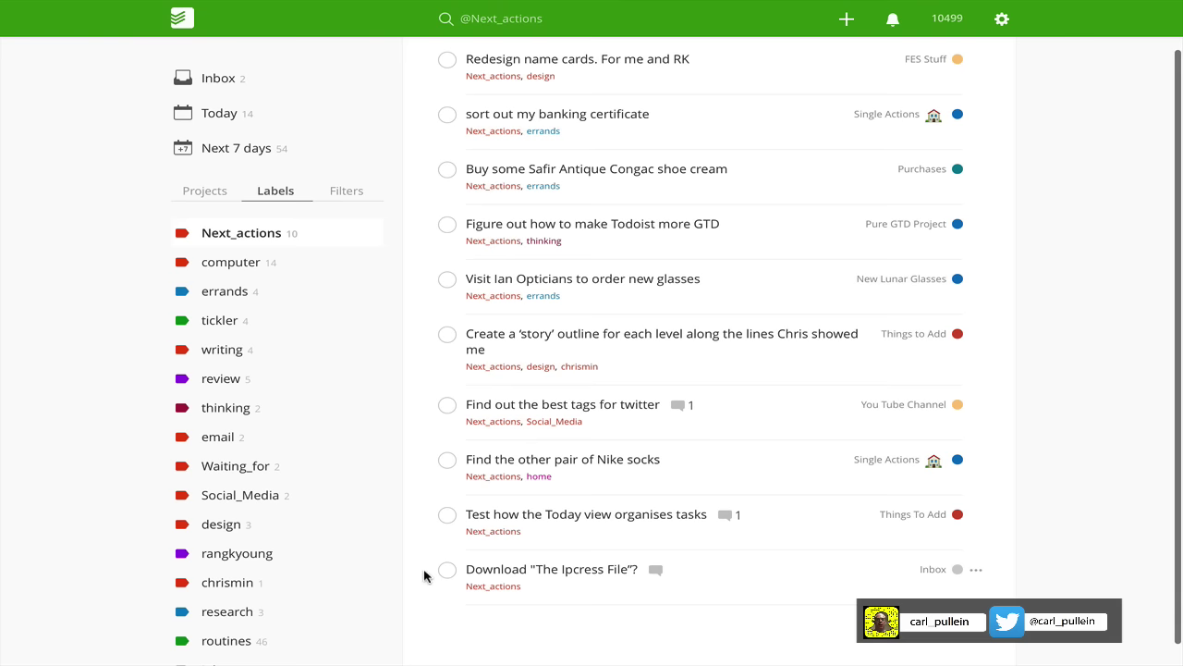
{"action": "left_click", "coordinate": [555, 573]}
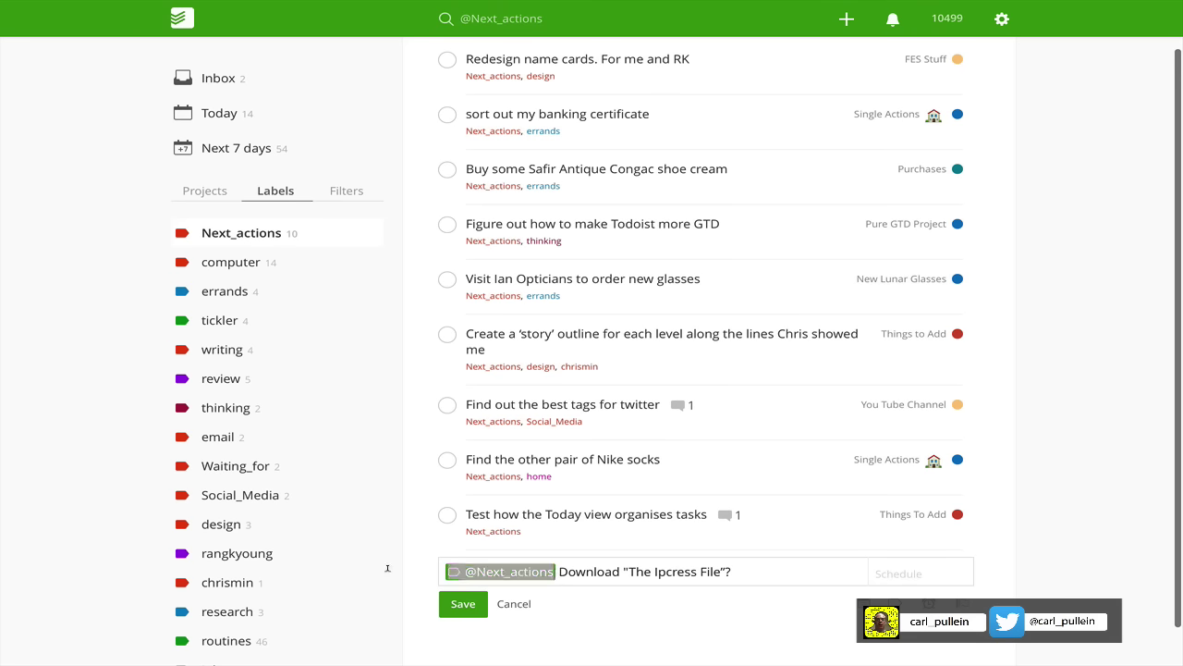
{"action": "key", "text": "Home"}
{"action": "key", "text": "Delete"}
{"action": "left_click", "coordinate": [464, 604]}
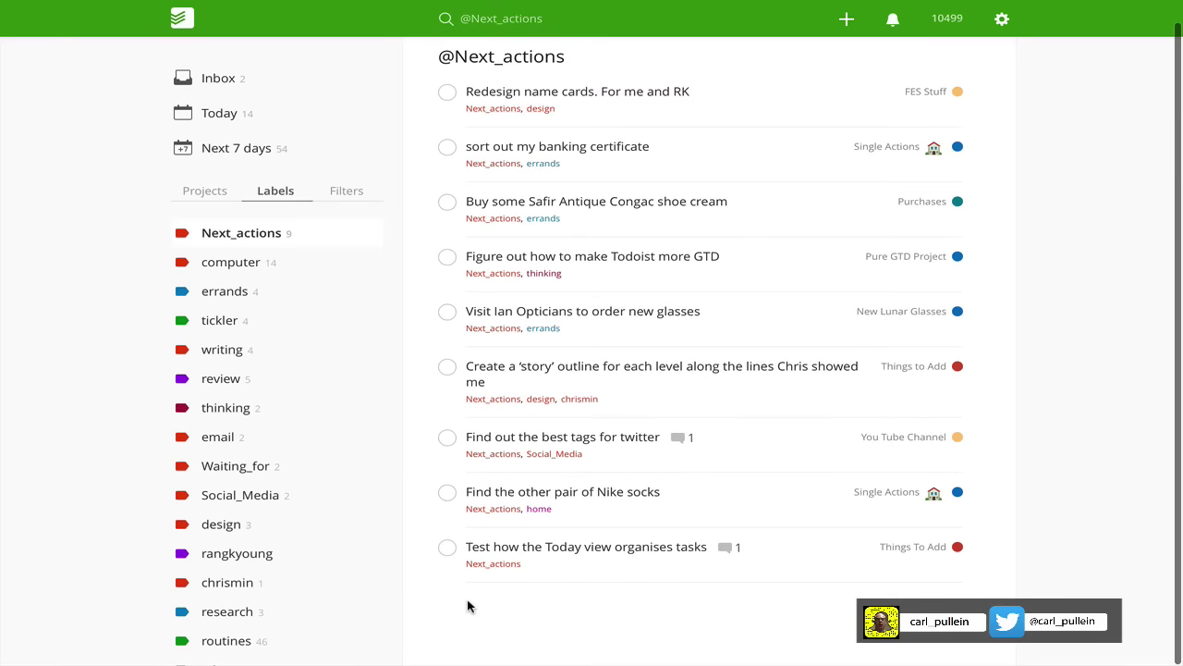
{"action": "left_click", "coordinate": [228, 81]}
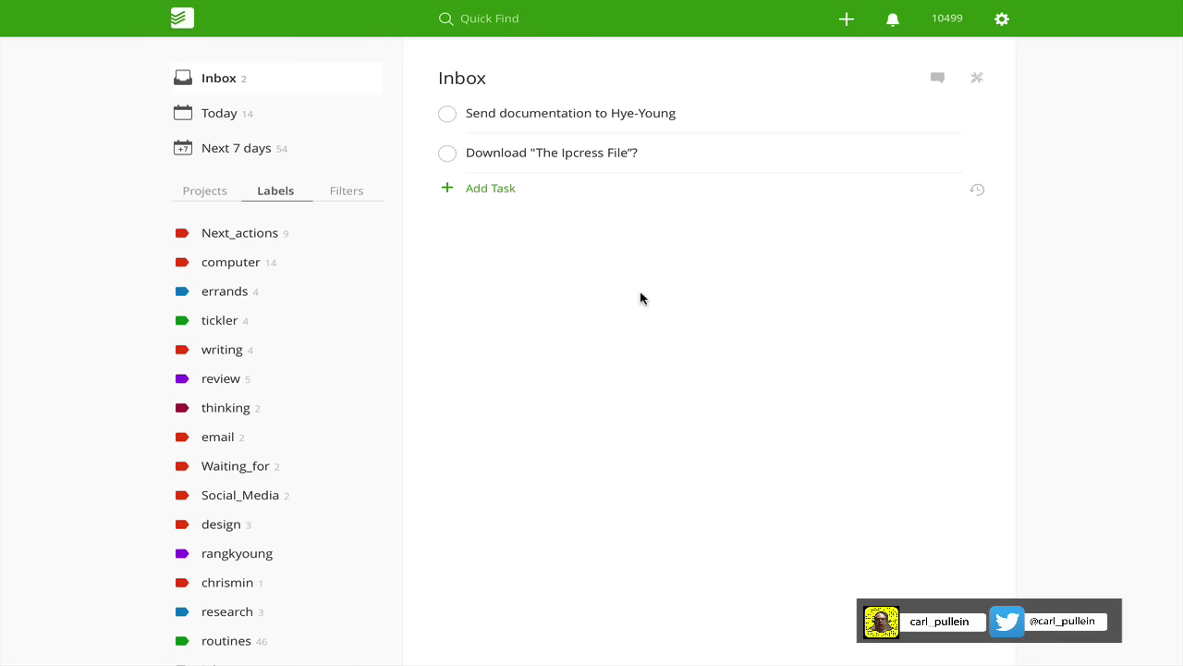
{"action": "left_click", "coordinate": [267, 244]}
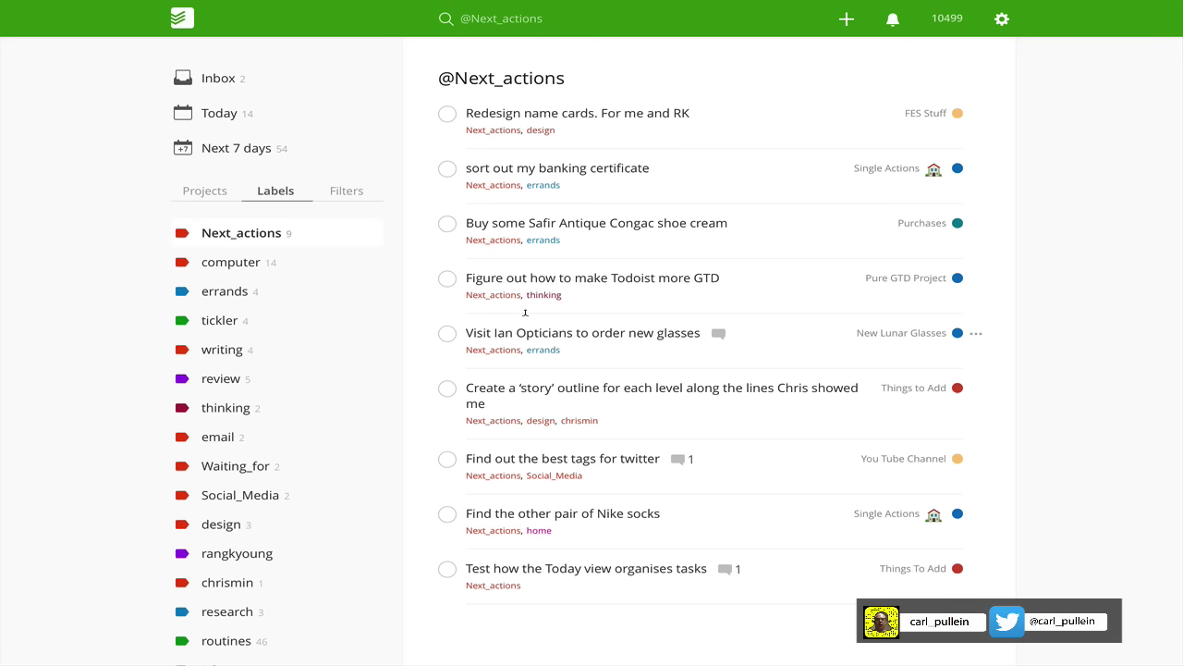